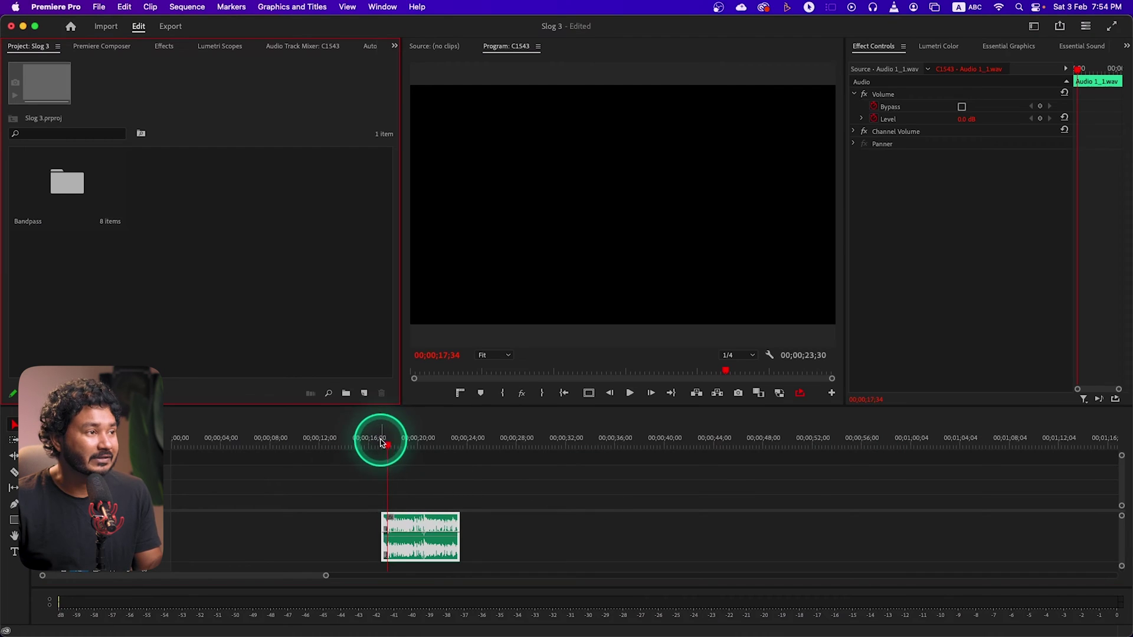
# Step: Play the Audio 1_1.wav clip in sequence C1543 from about 00;00;17
pyautogui.click(380, 442)
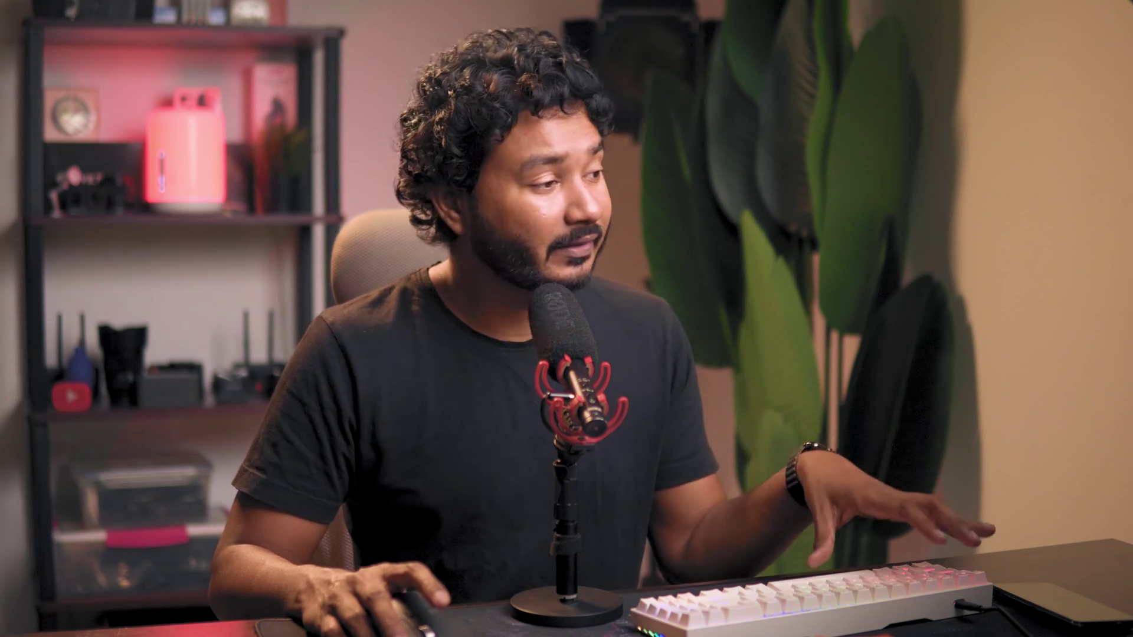
pyautogui.click(595, 494)
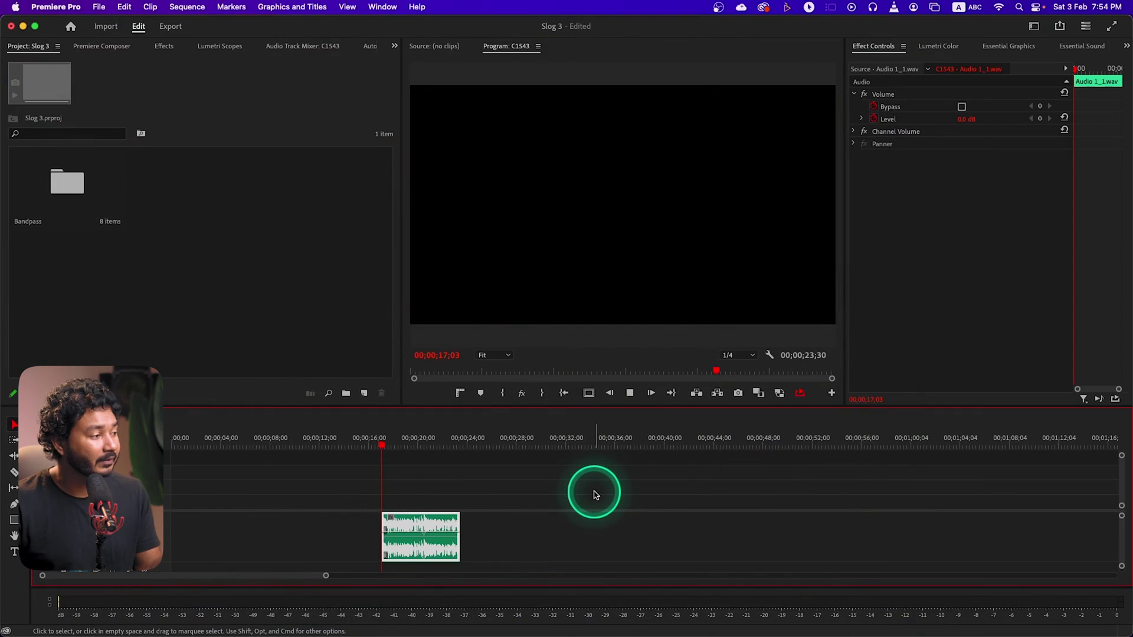
pyautogui.press('space')
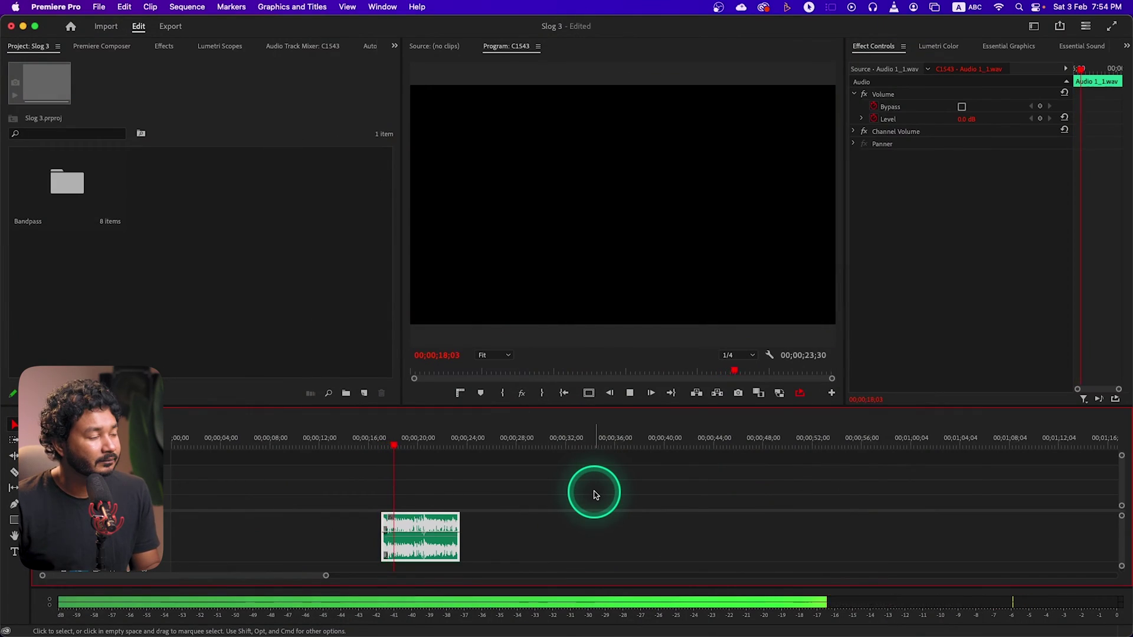
# Step: Stop playback, then show the Effects and Effect Controls panels with Audio Effects expanded
pyautogui.press('space')
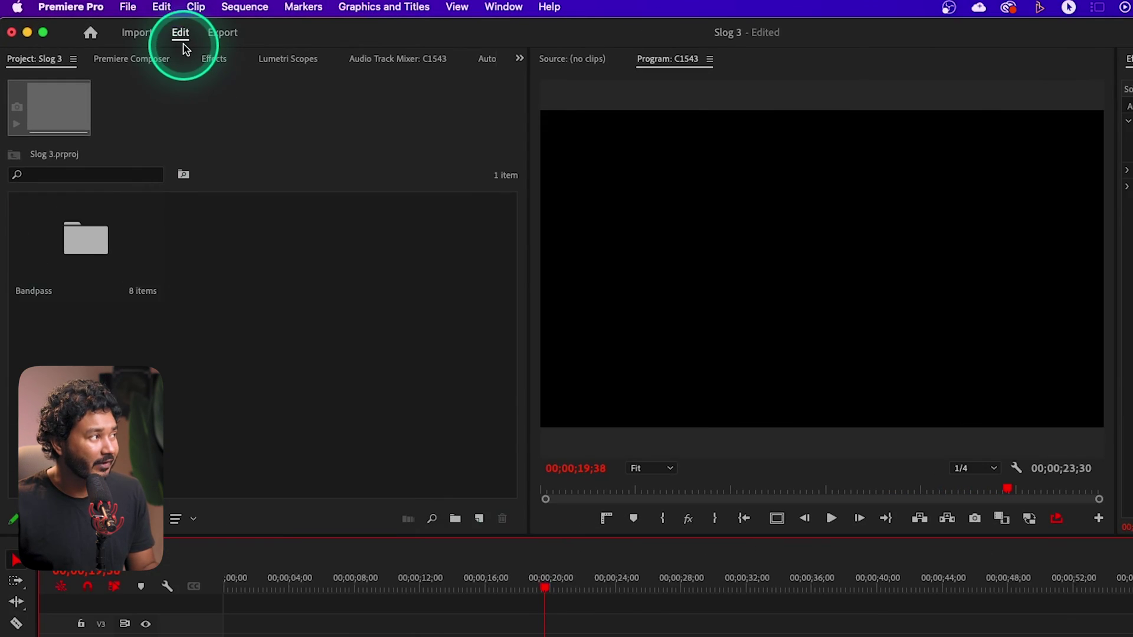
pyautogui.click(152, 46)
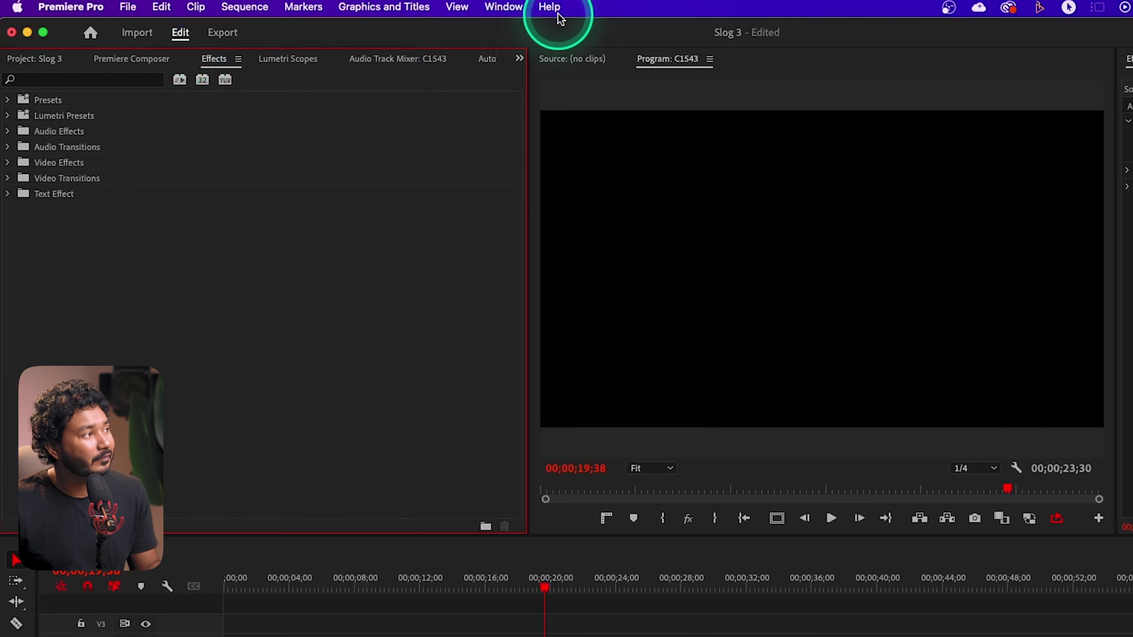
pyautogui.click(521, 8)
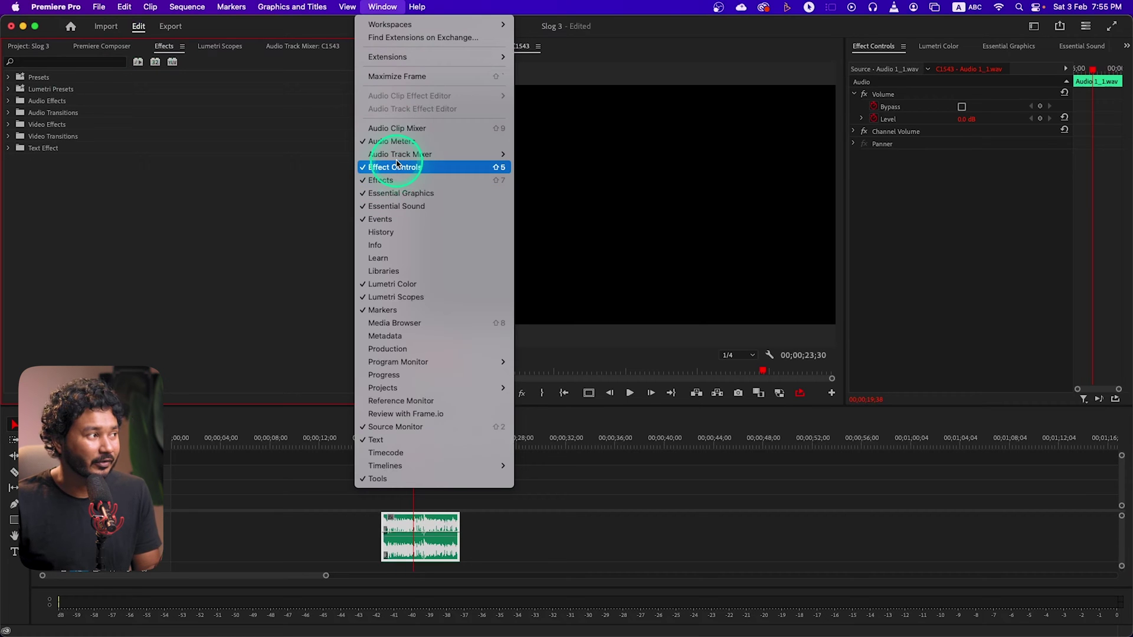
pyautogui.click(400, 166)
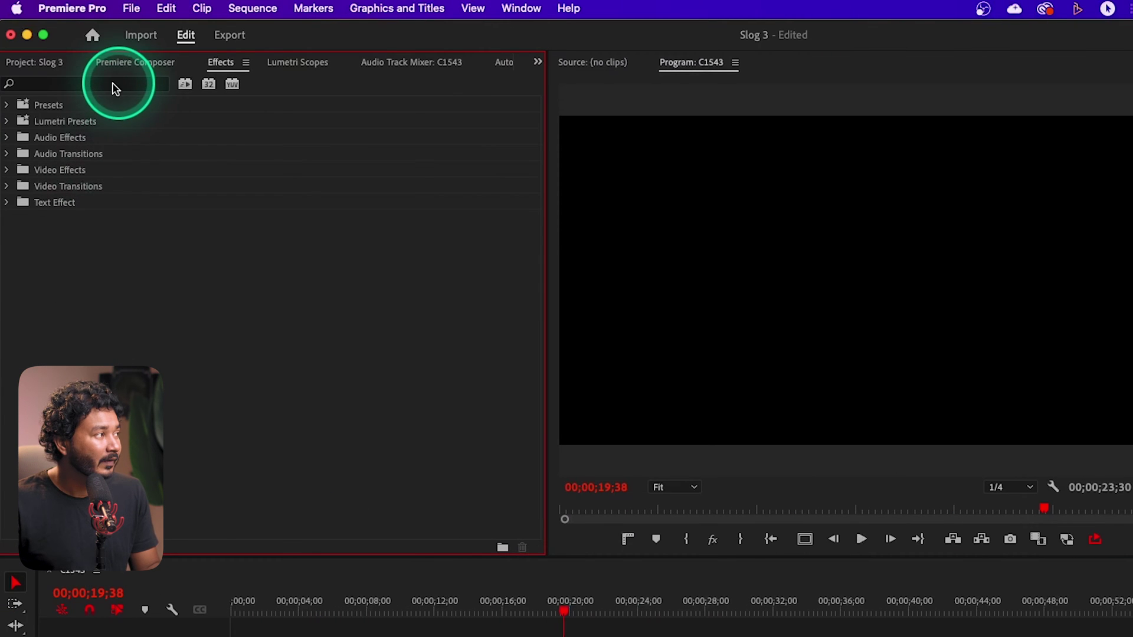
pyautogui.click(23, 138)
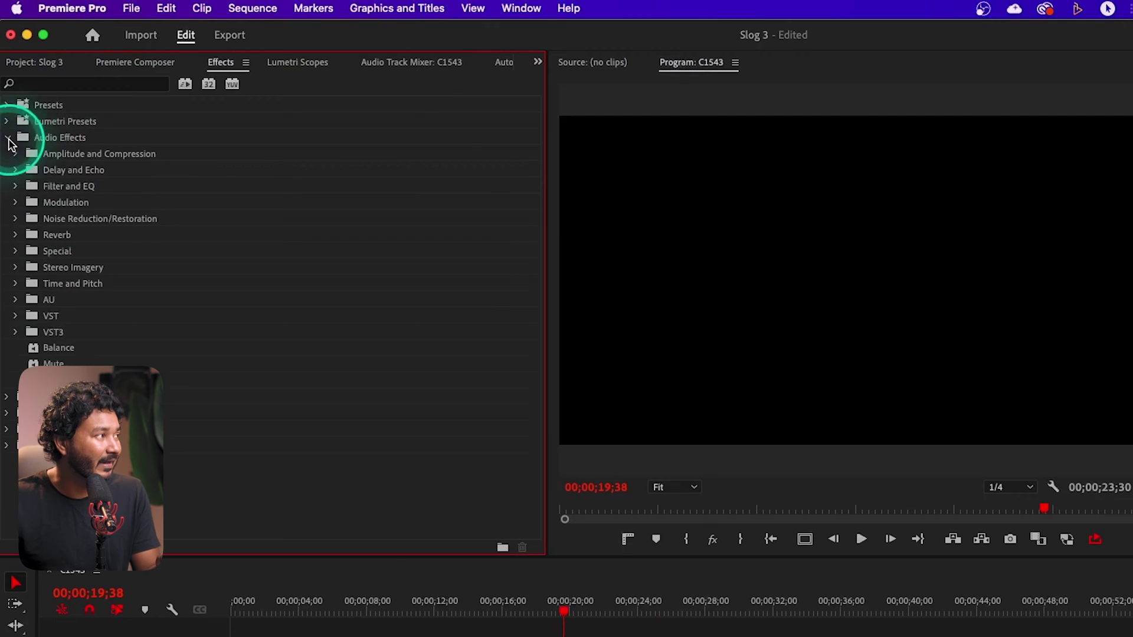
# Step: Drag the Bandpass effect from Filter and EQ onto the Audio 1_1.wav clip
pyautogui.click(18, 186)
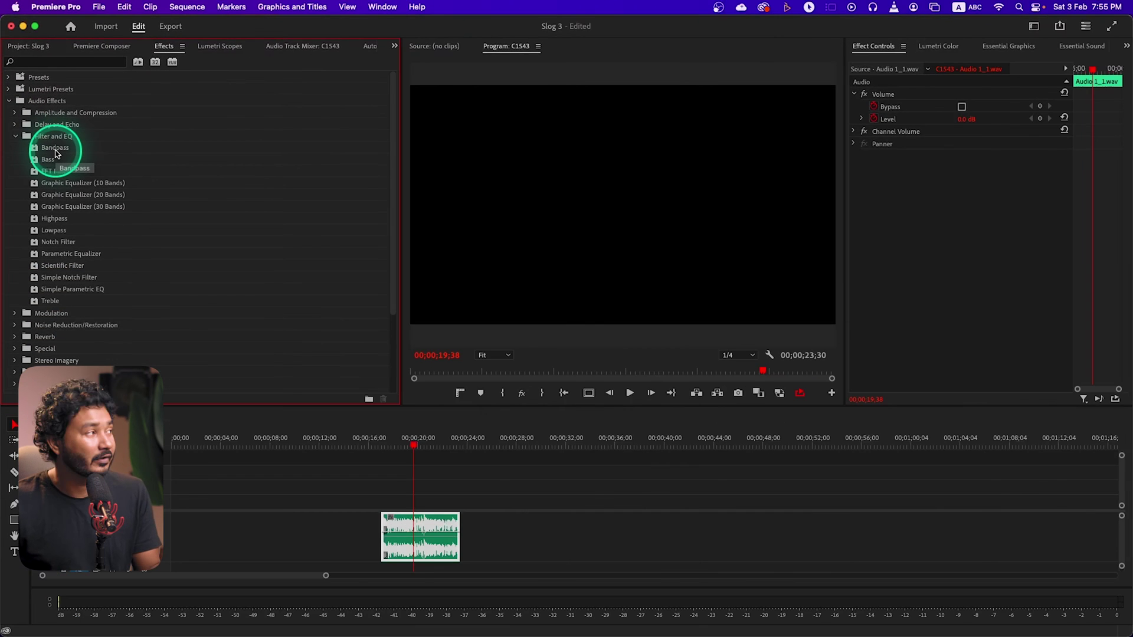
pyautogui.click(55, 150)
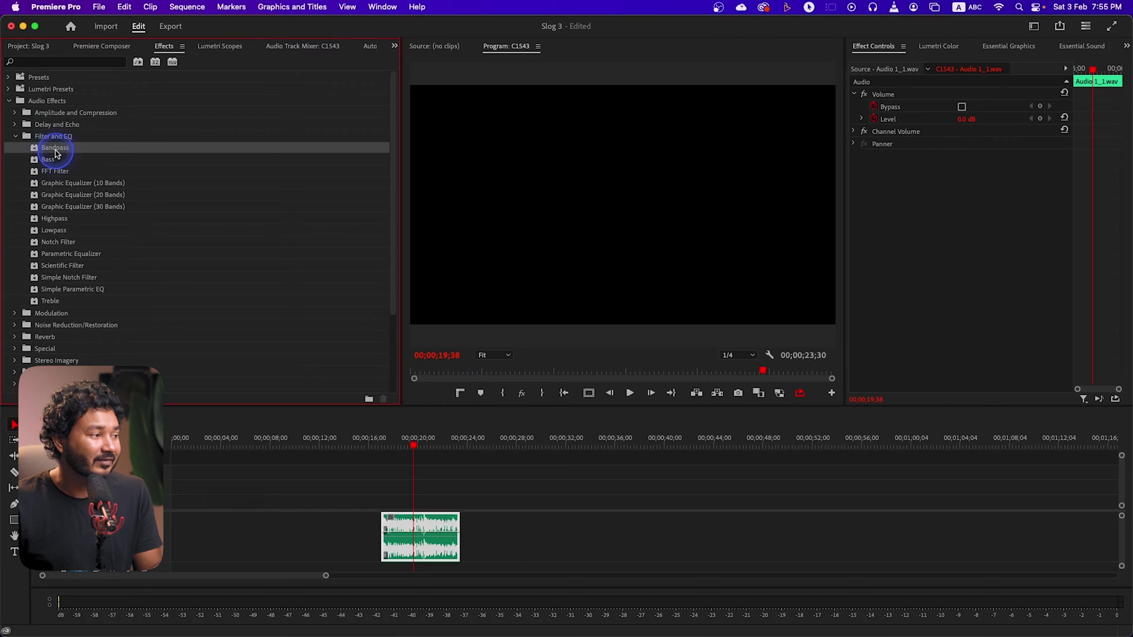
pyautogui.moveTo(387, 441); pyautogui.dragTo(419, 540)
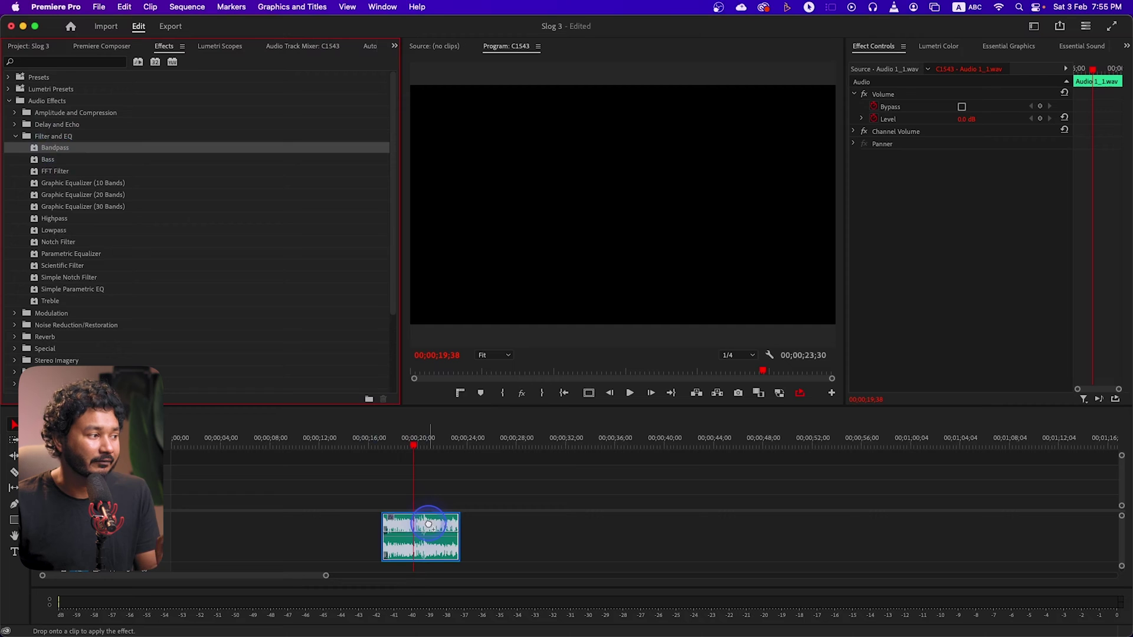
pyautogui.moveTo(428, 524); pyautogui.dragTo(422, 523)
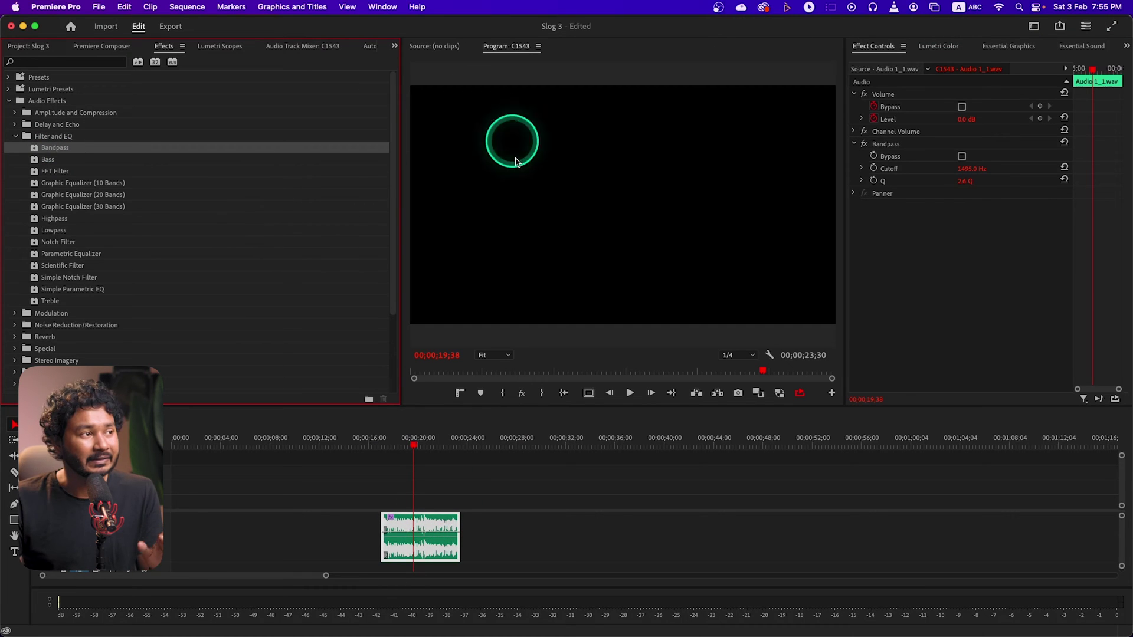
# Step: Replay the clip from about 17 seconds with Bandpass at 1495 Hz cutoff, Q 2.6
pyautogui.click(968, 274)
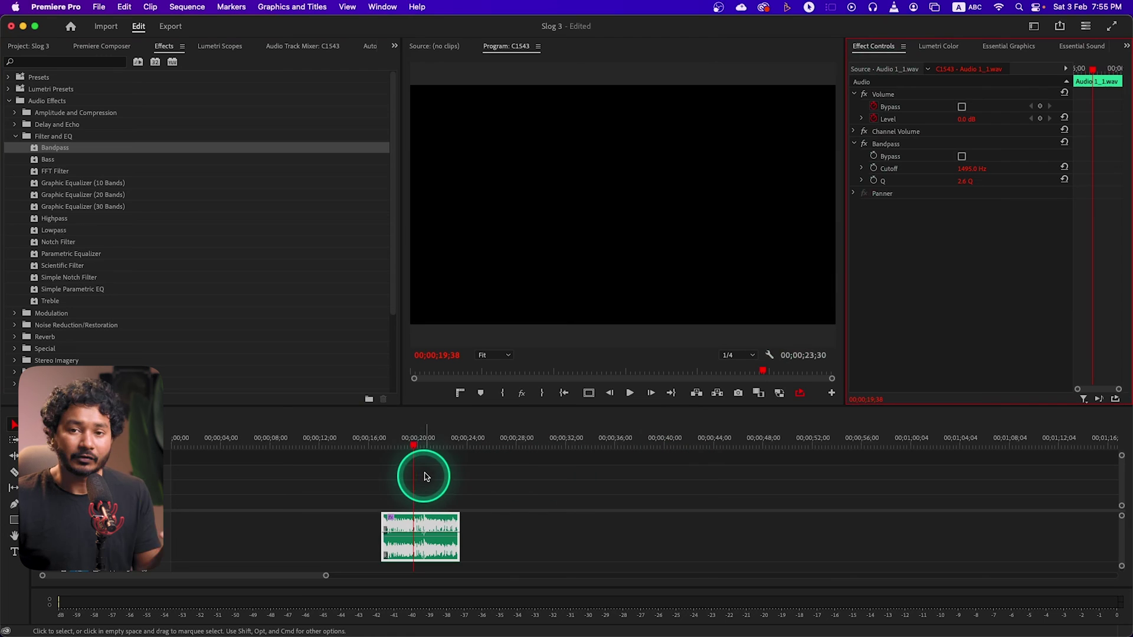
pyautogui.click(383, 444)
pyautogui.press('space')
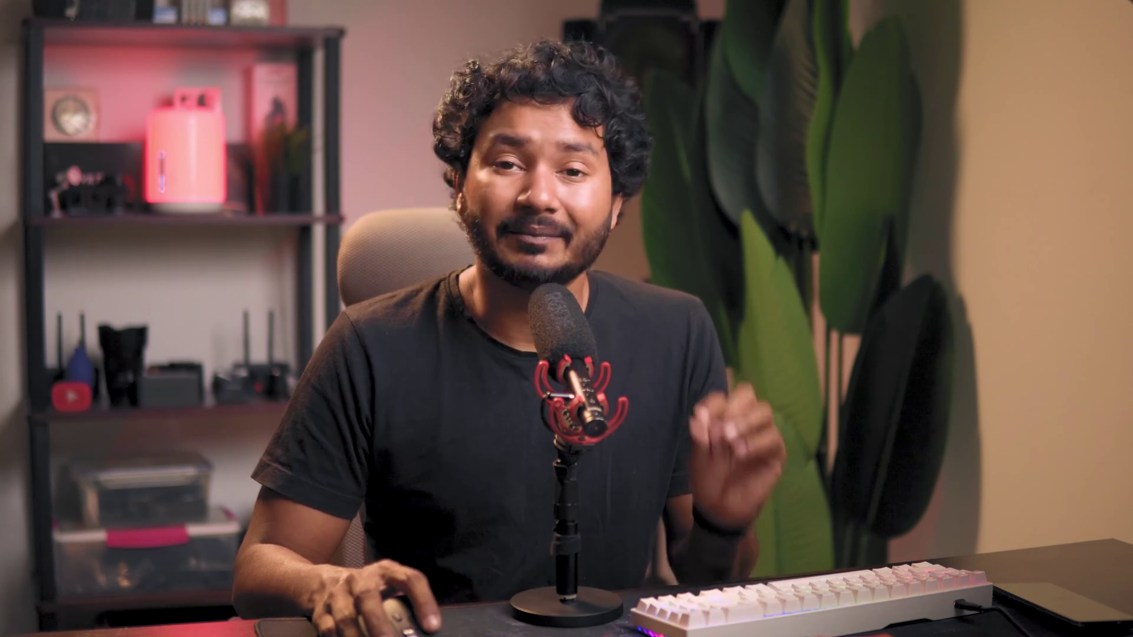
pyautogui.click(984, 148)
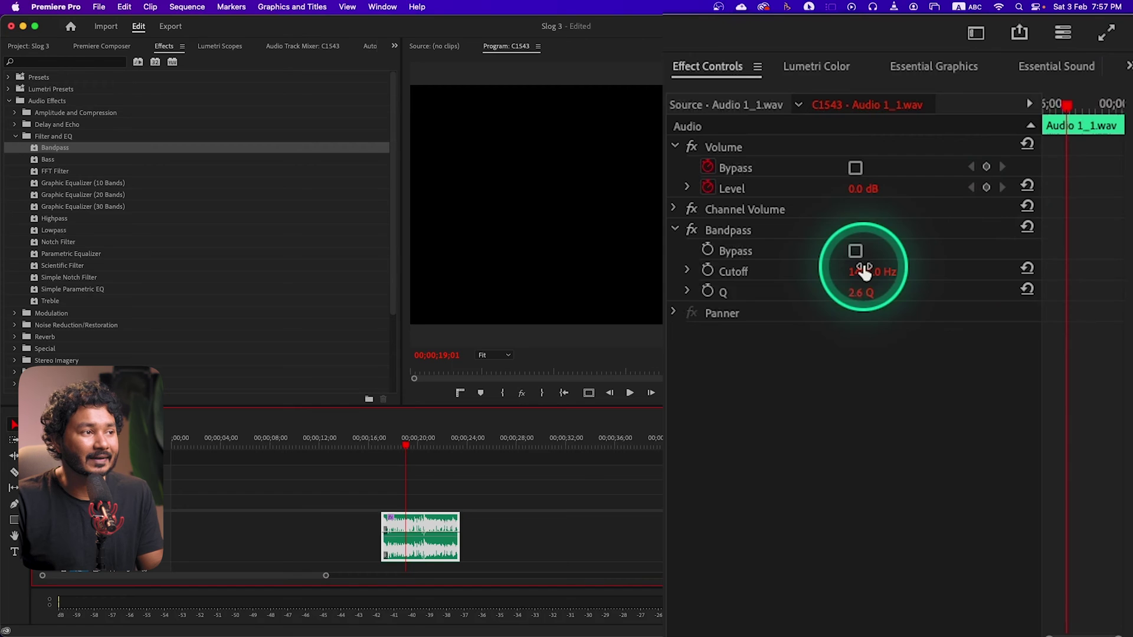
# Step: Set the Bandpass Cutoff to 200 Hz in Effect Controls
pyautogui.moveTo(863, 271); pyautogui.dragTo(860, 272)
pyautogui.click(863, 270)
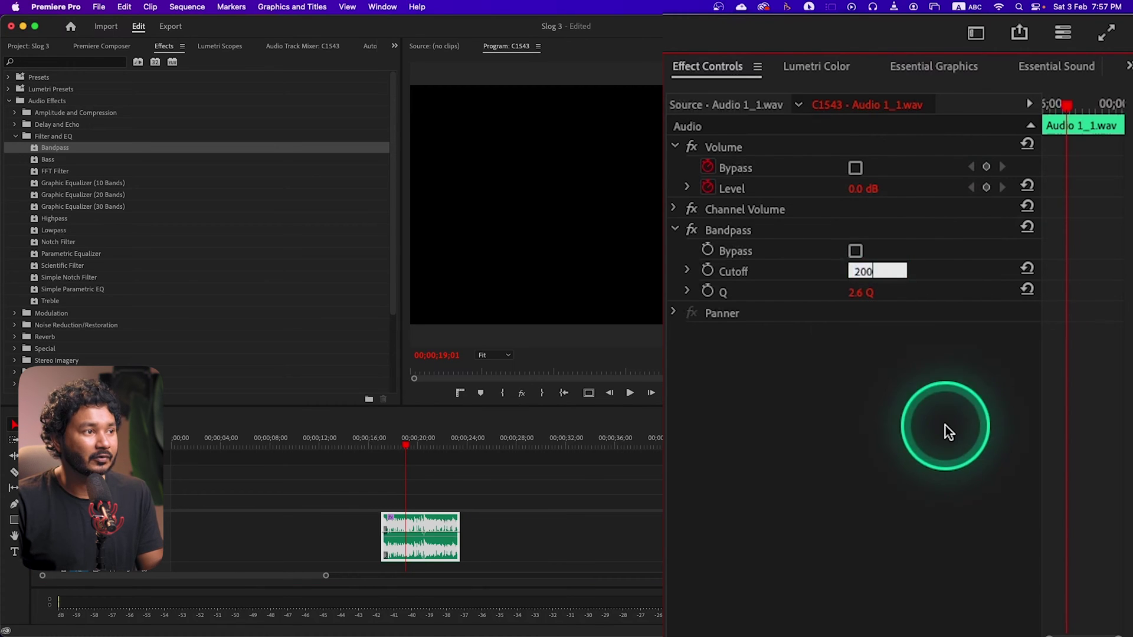
pyautogui.click(945, 426)
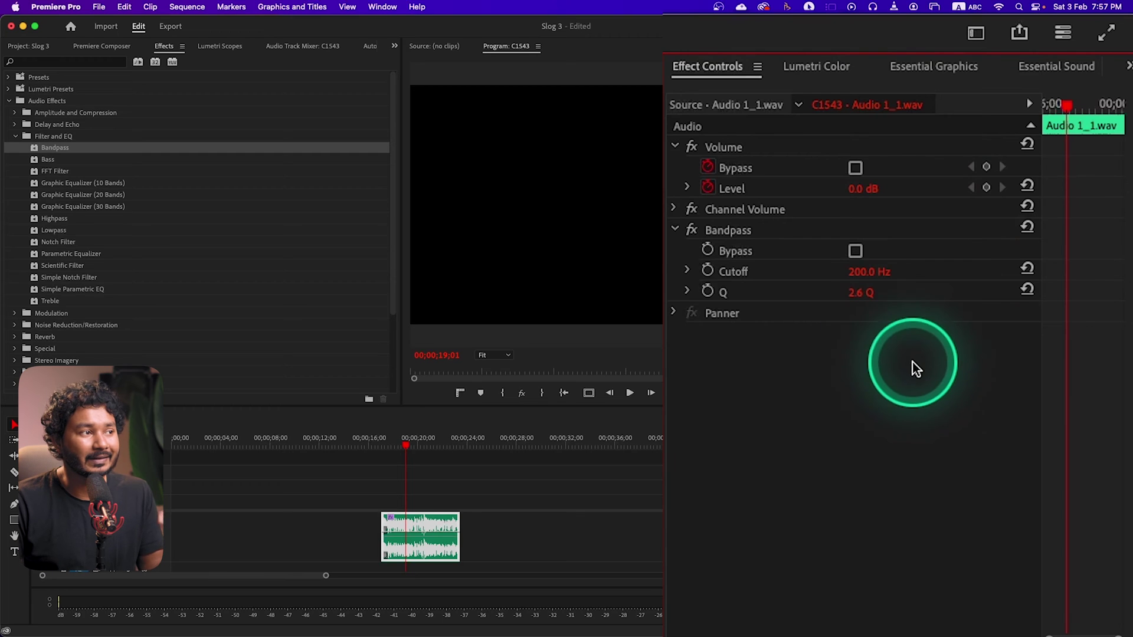
# Step: Scrub the Bandpass Q down to 0.1 and play the clip from about 17 seconds
pyautogui.click(862, 293)
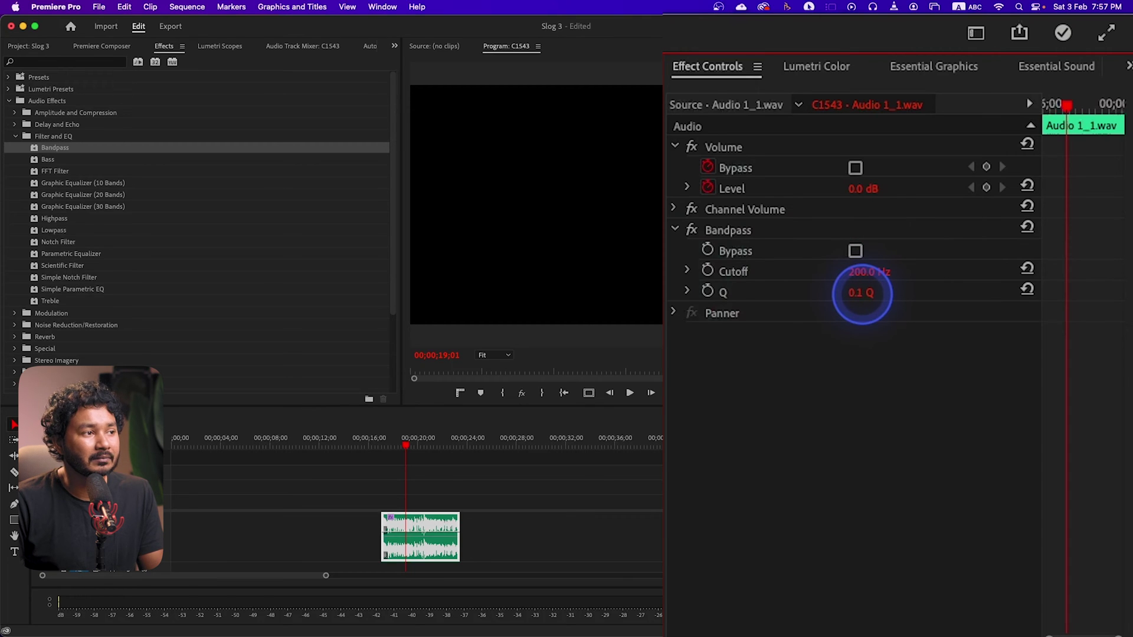
pyautogui.moveTo(862, 293); pyautogui.dragTo(865, 288)
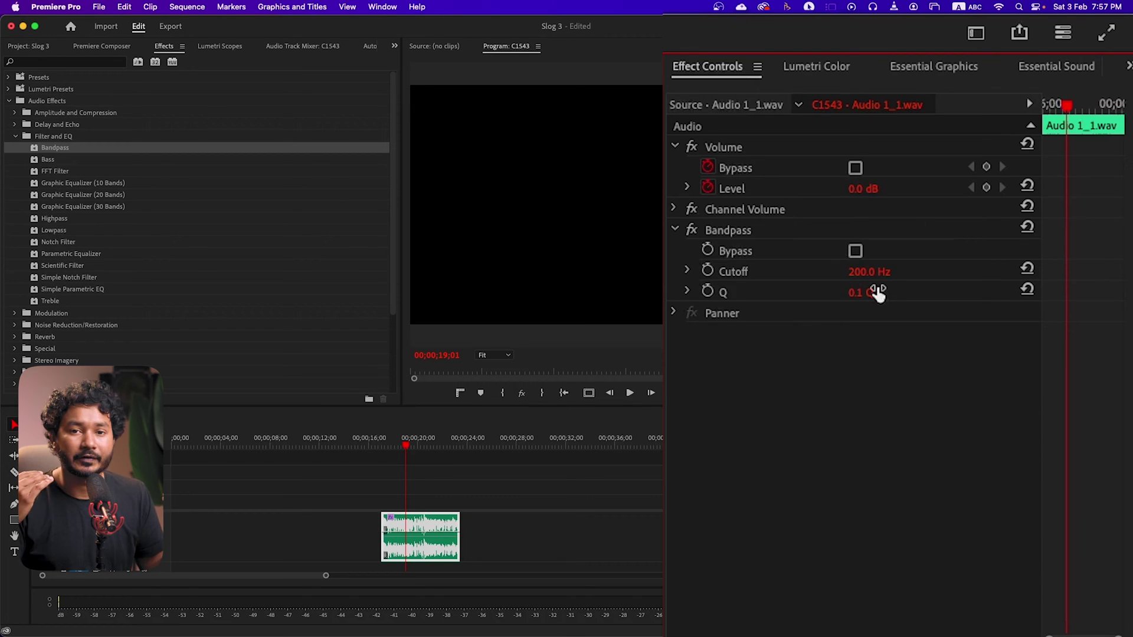
pyautogui.click(630, 393)
pyautogui.click(384, 440)
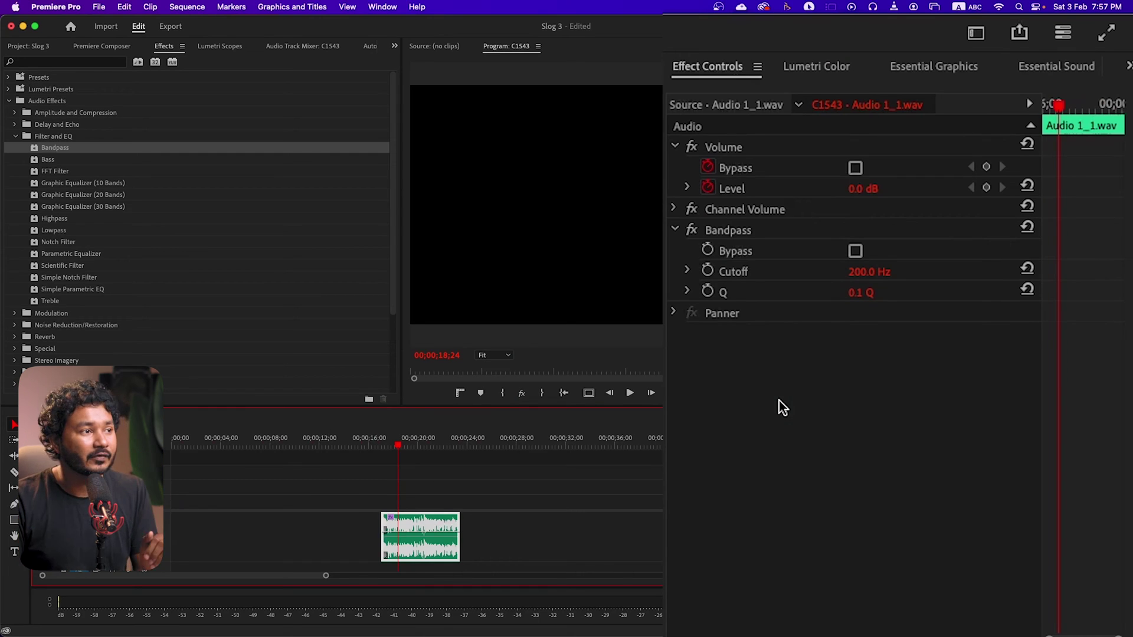
# Step: Raise Q to 2.9, preview the clip, then stop playback
pyautogui.click(858, 292)
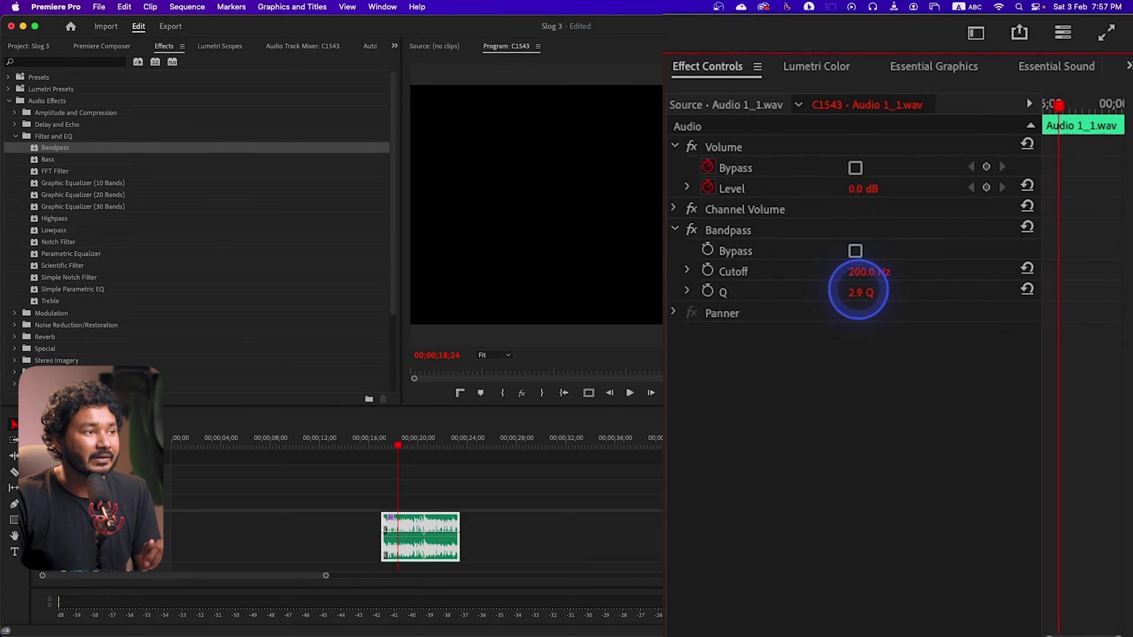
pyautogui.press('space')
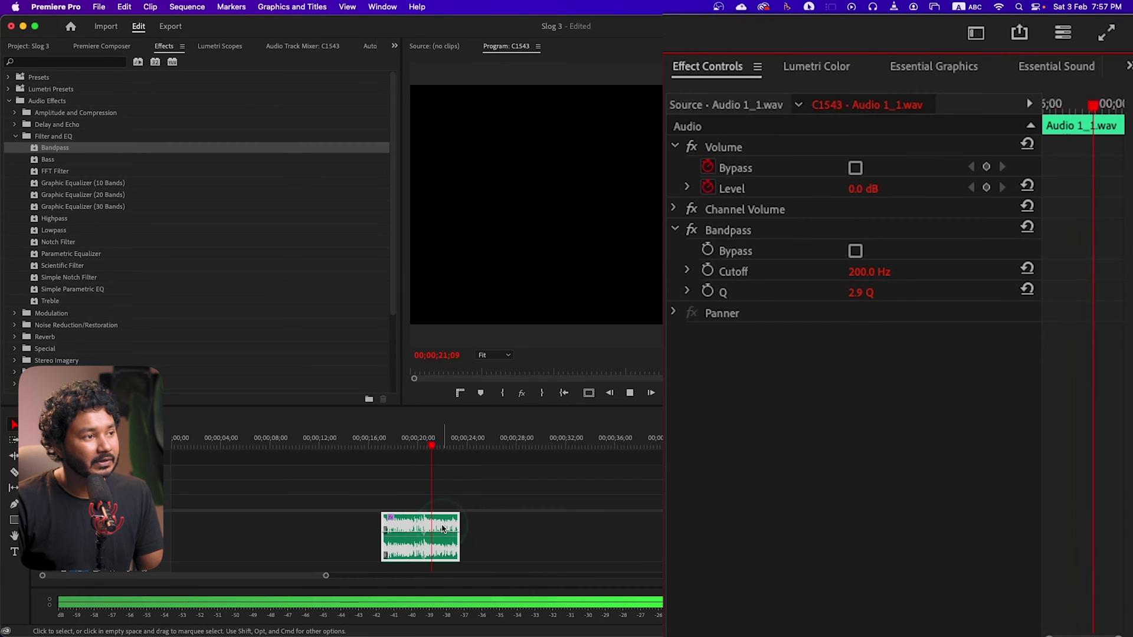
pyautogui.click(837, 386)
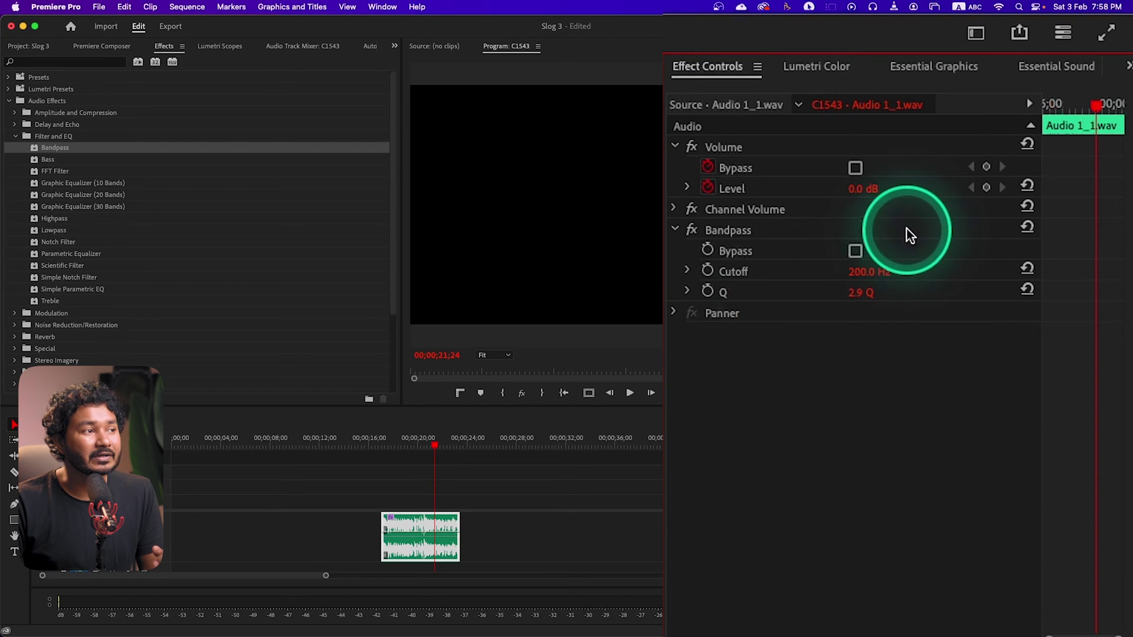
# Step: Push the Bandpass Q slider to its 10.0 maximum and preview from about 19 seconds
pyautogui.click(687, 291)
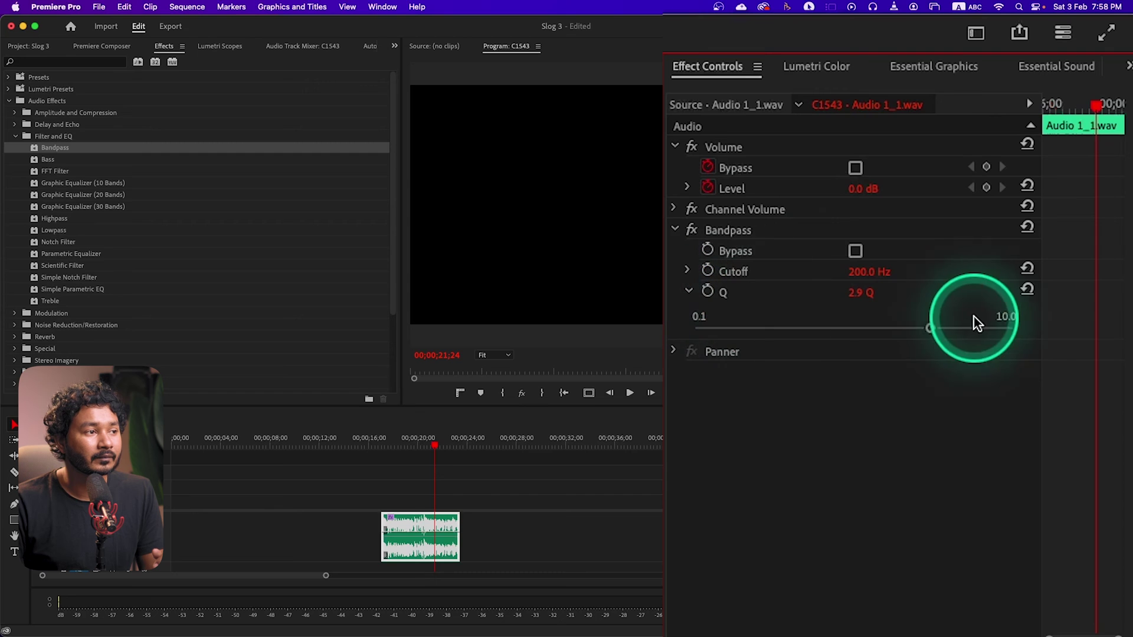
pyautogui.moveTo(935, 326); pyautogui.dragTo(1069, 342)
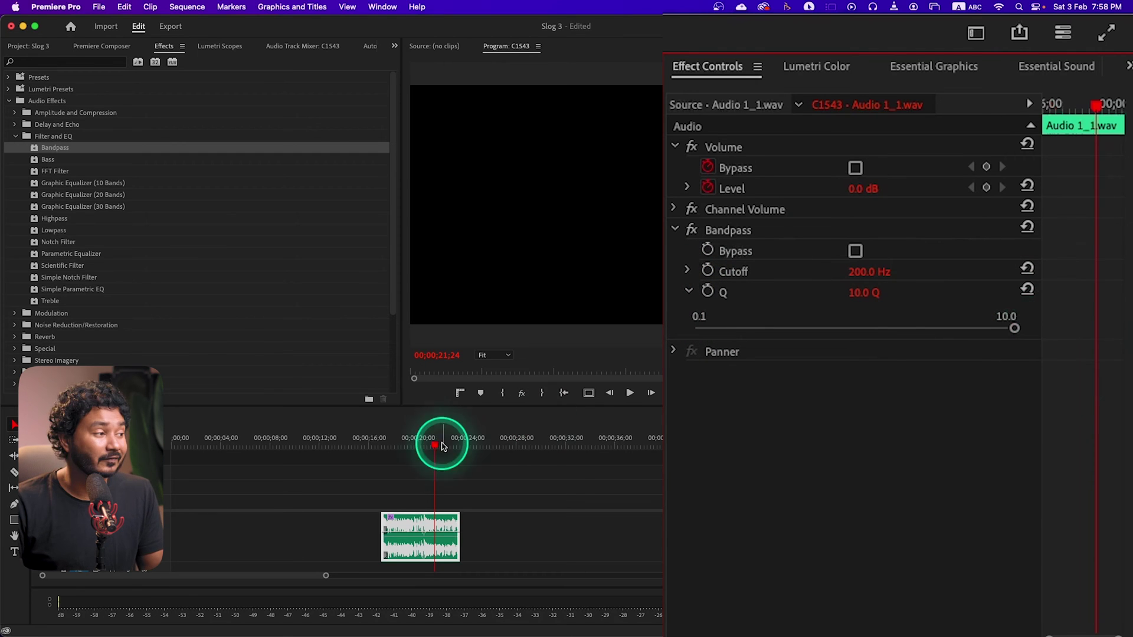
pyautogui.click(406, 443)
pyautogui.press('space')
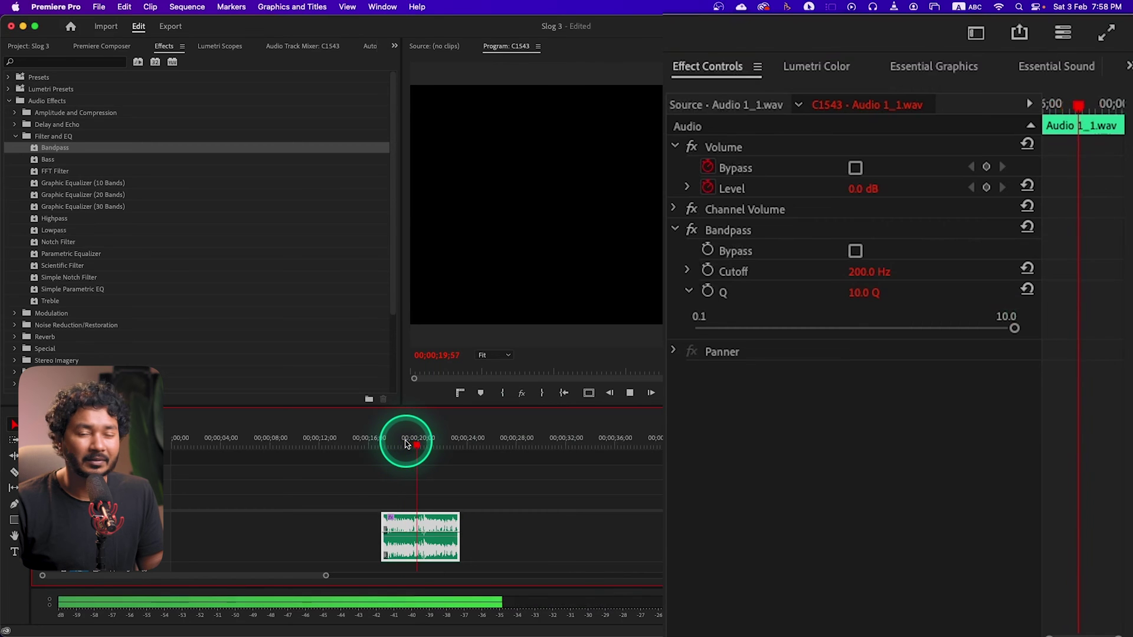
pyautogui.press('space')
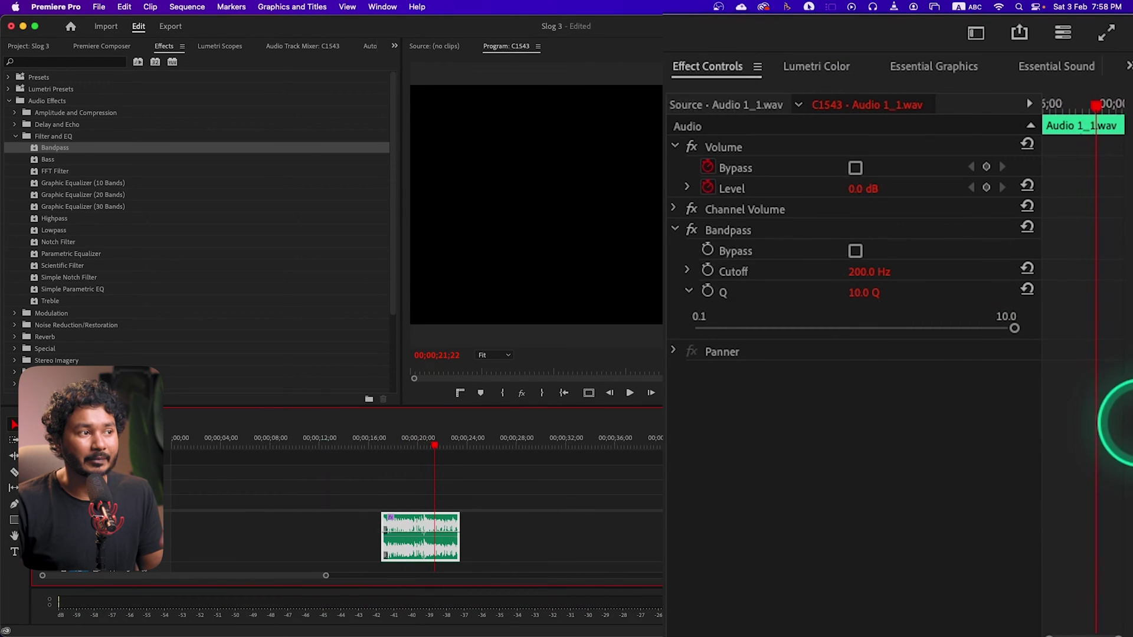
# Step: Lower Q to about 1.5 and play the clip again from about 19 seconds
pyautogui.moveTo(1012, 329); pyautogui.dragTo(1007, 331)
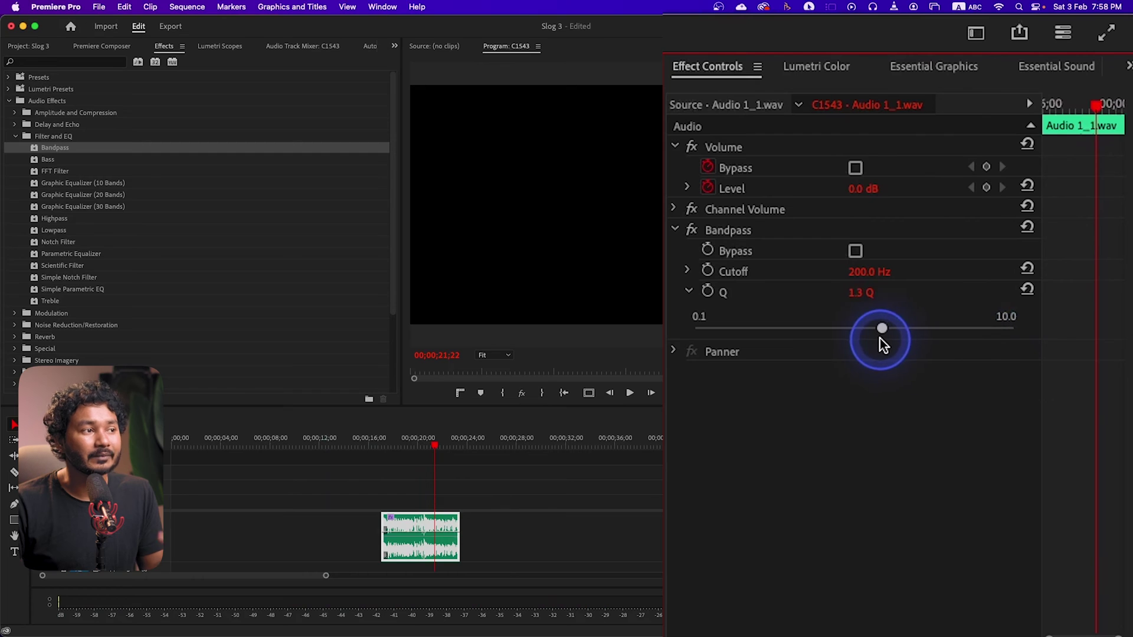
pyautogui.moveTo(879, 338); pyautogui.dragTo(879, 336)
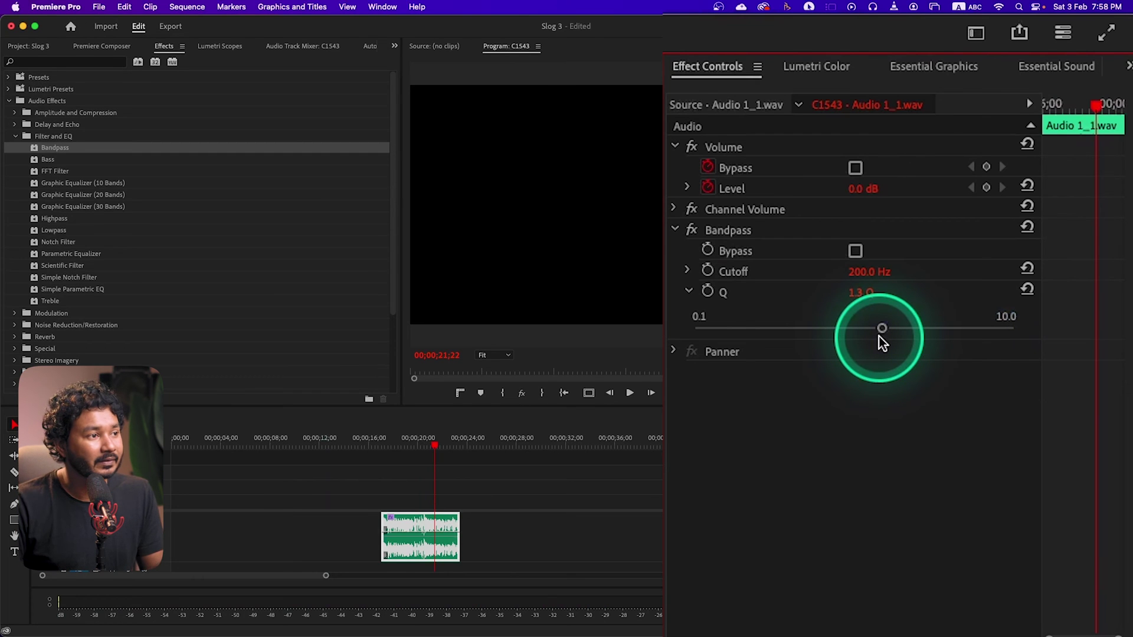
pyautogui.moveTo(879, 331)
pyautogui.mouseDown()
pyautogui.moveTo(746, 328)
pyautogui.moveTo(885, 319)
pyautogui.mouseUp()
pyautogui.click(667, 547)
pyautogui.press('space')
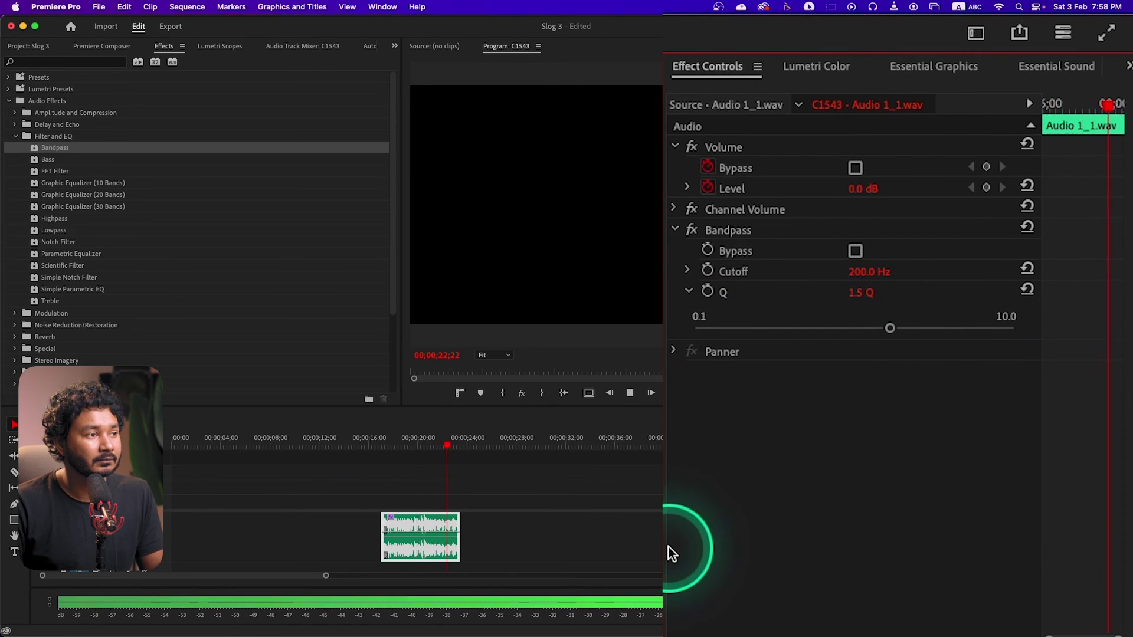
pyautogui.click(407, 441)
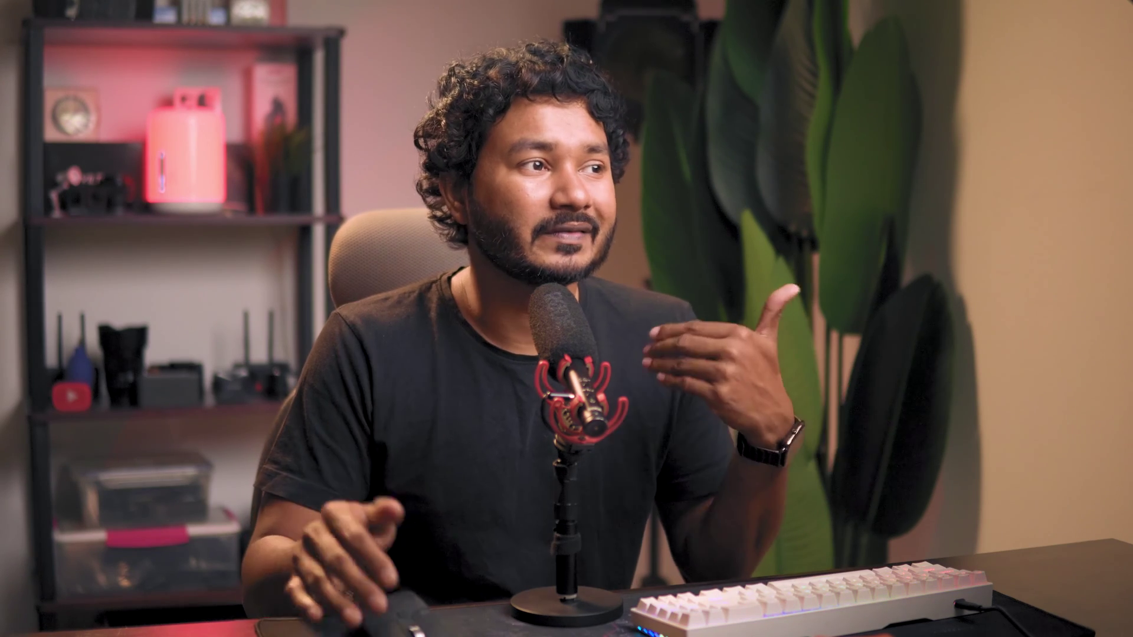
# Step: Load Electric Head from the Artist Music bin into the Source monitor and mark In/Out points
pyautogui.click(525, 493)
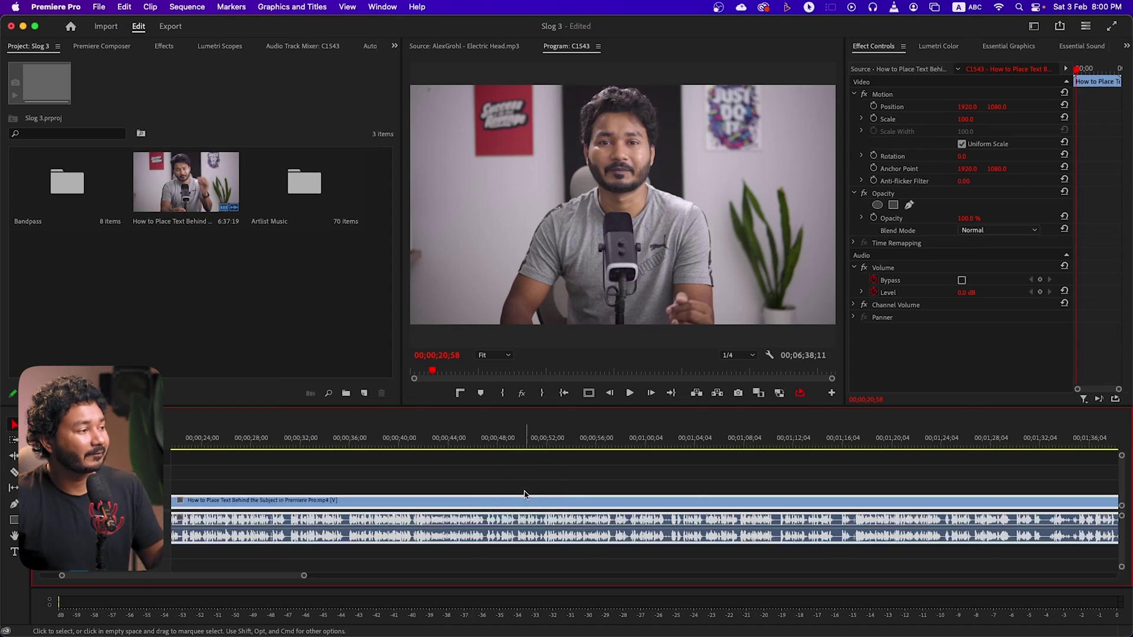
pyautogui.click(283, 443)
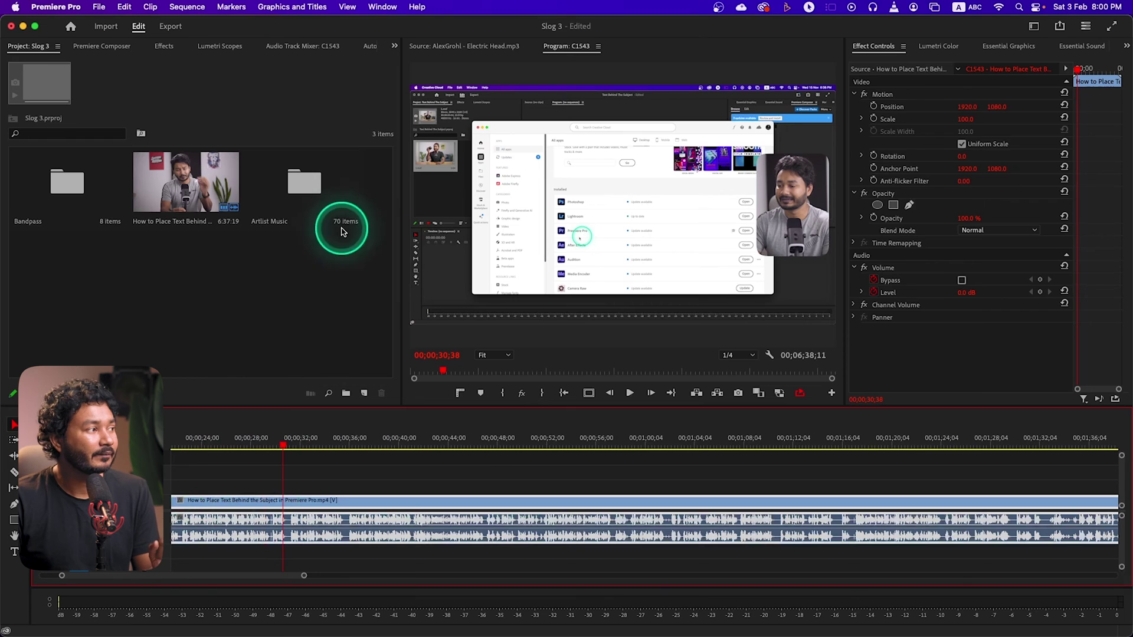
pyautogui.doubleClick(323, 172)
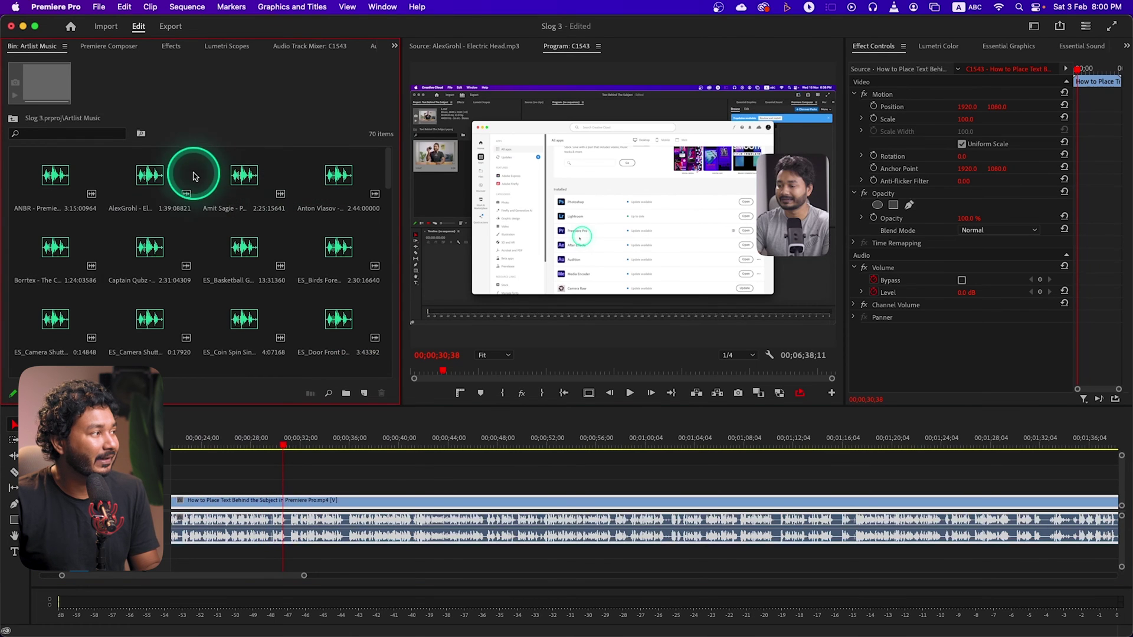
pyautogui.doubleClick(171, 175)
pyautogui.moveTo(627, 153); pyautogui.dragTo(615, 220)
pyautogui.press('i')
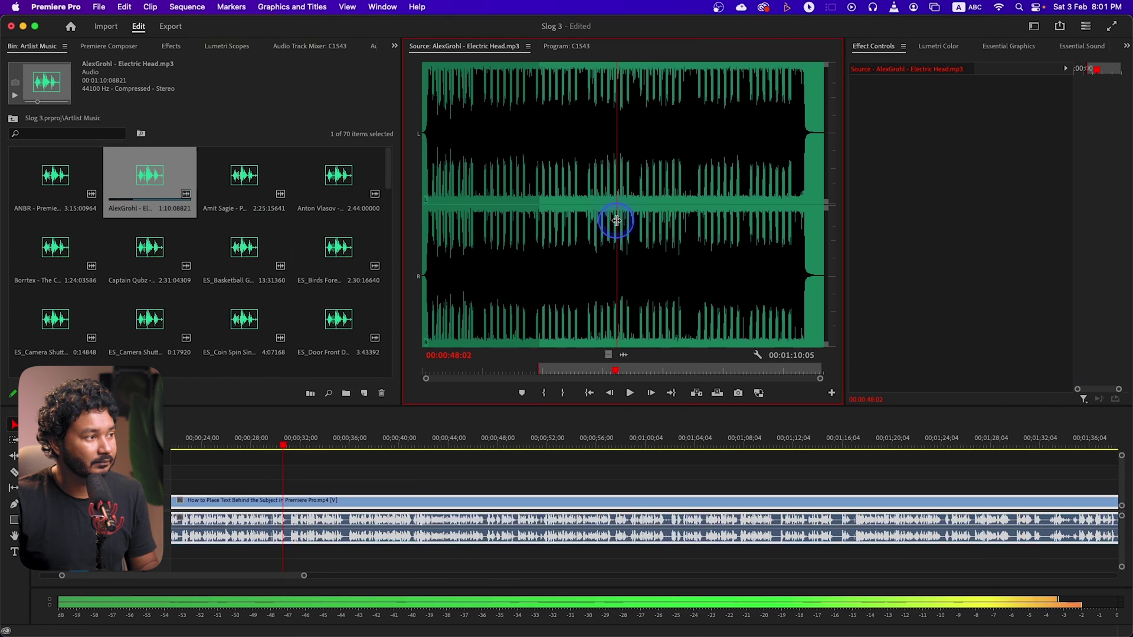
pyautogui.press('o')
# Step: Place the marked music audio on the empty track below the interview clip and play
pyautogui.moveTo(623, 360); pyautogui.dragTo(281, 557)
pyautogui.click(296, 523)
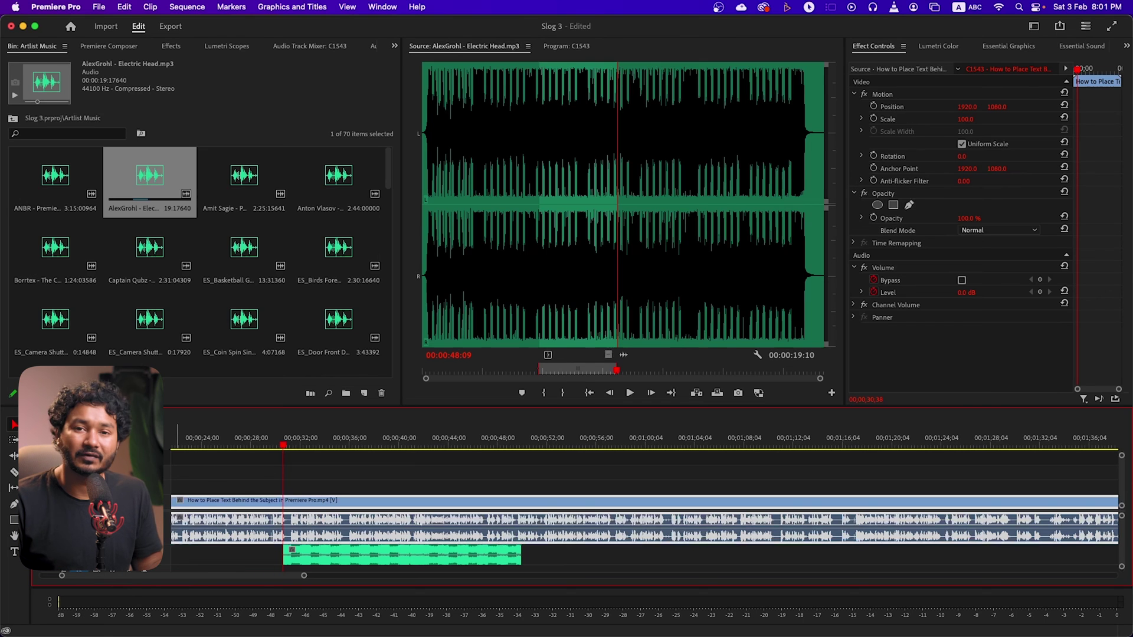
pyautogui.press('space')
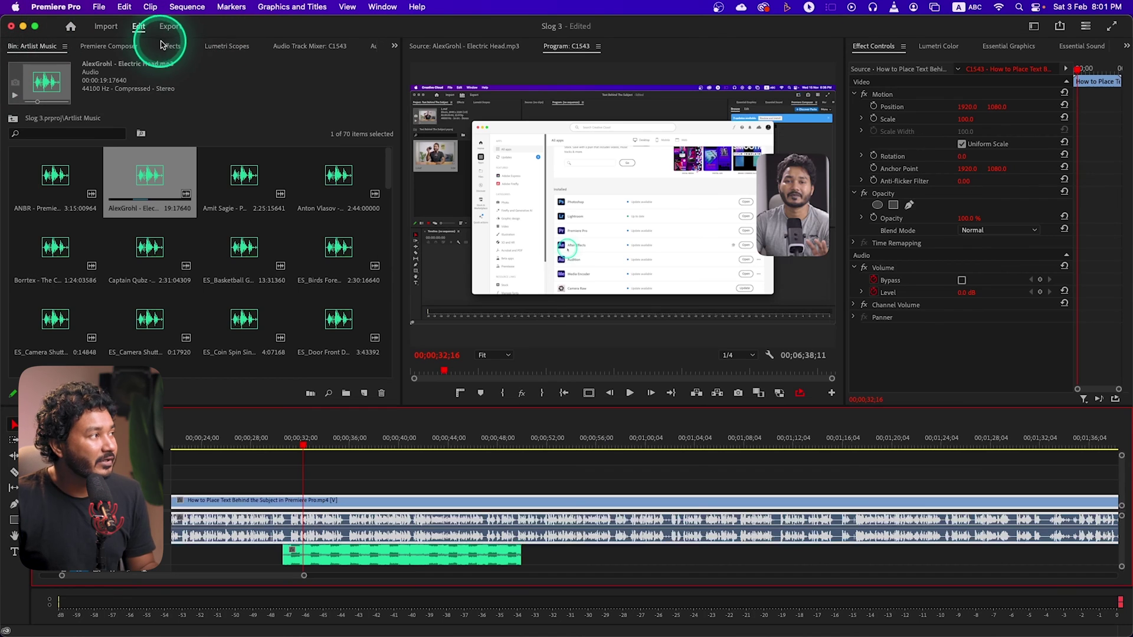
# Step: Apply Bandpass to the Electric Head music clip and play from about 31 seconds
pyautogui.click(168, 46)
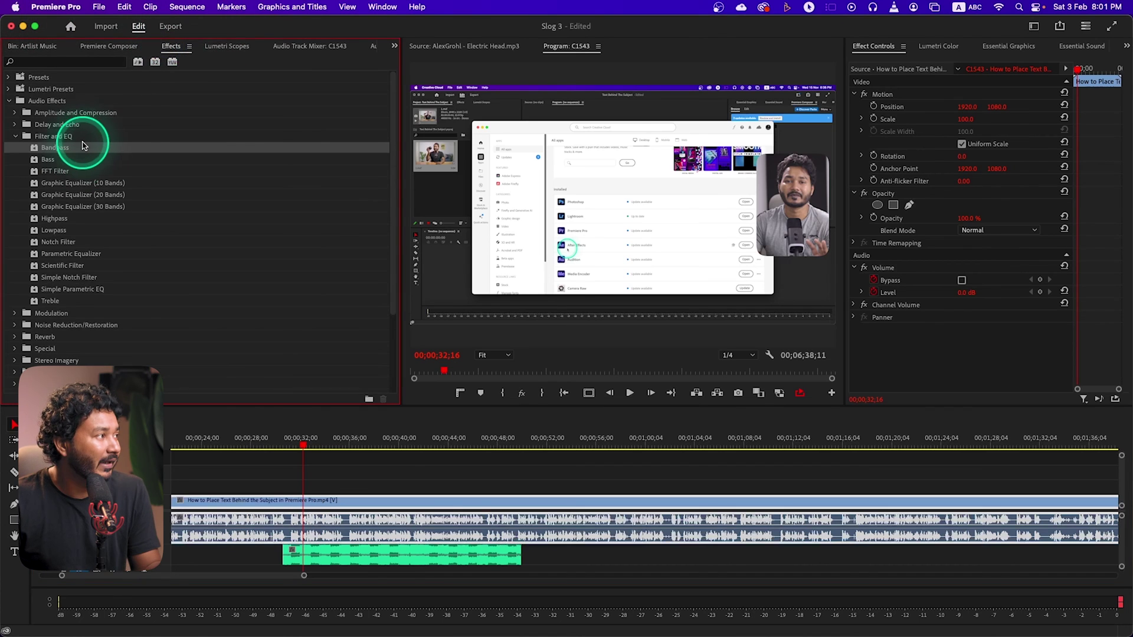
pyautogui.moveTo(74, 151); pyautogui.dragTo(362, 553)
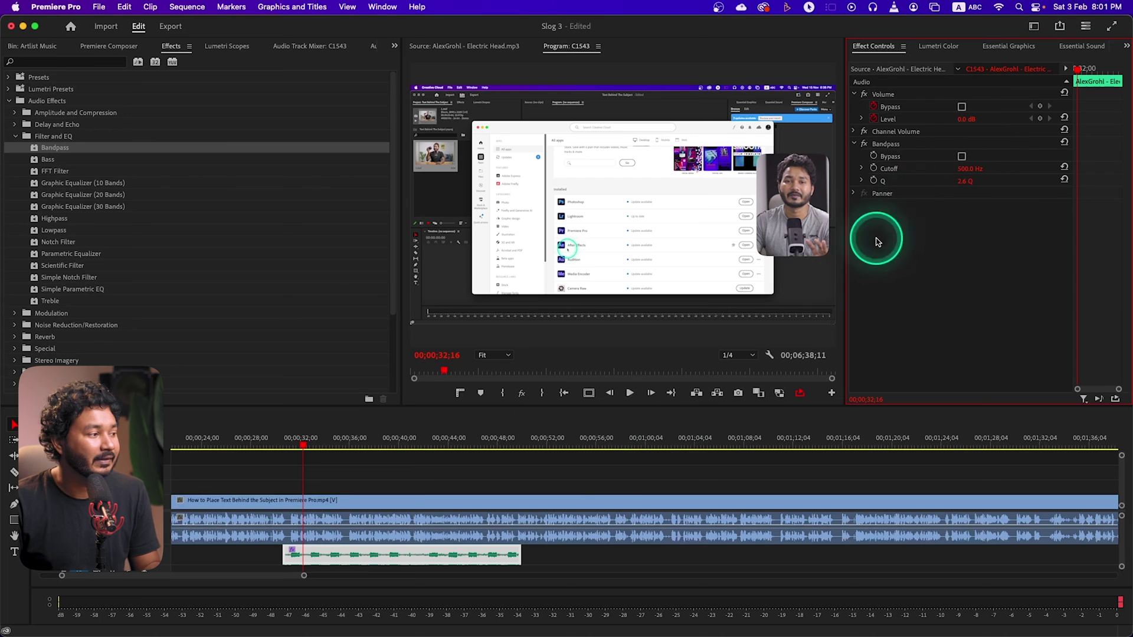
pyautogui.click(298, 444)
pyautogui.press('space')
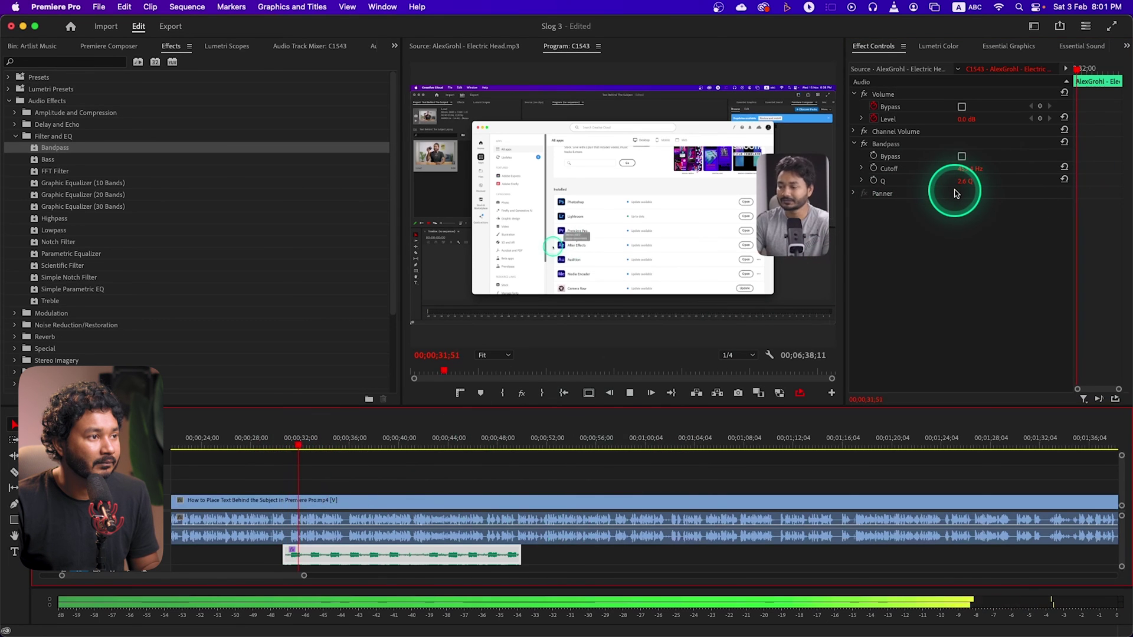
# Step: Retune the music's Bandpass Q, set Cutoff to 100 Hz, and replay from about 31 seconds
pyautogui.moveTo(959, 180); pyautogui.dragTo(960, 181)
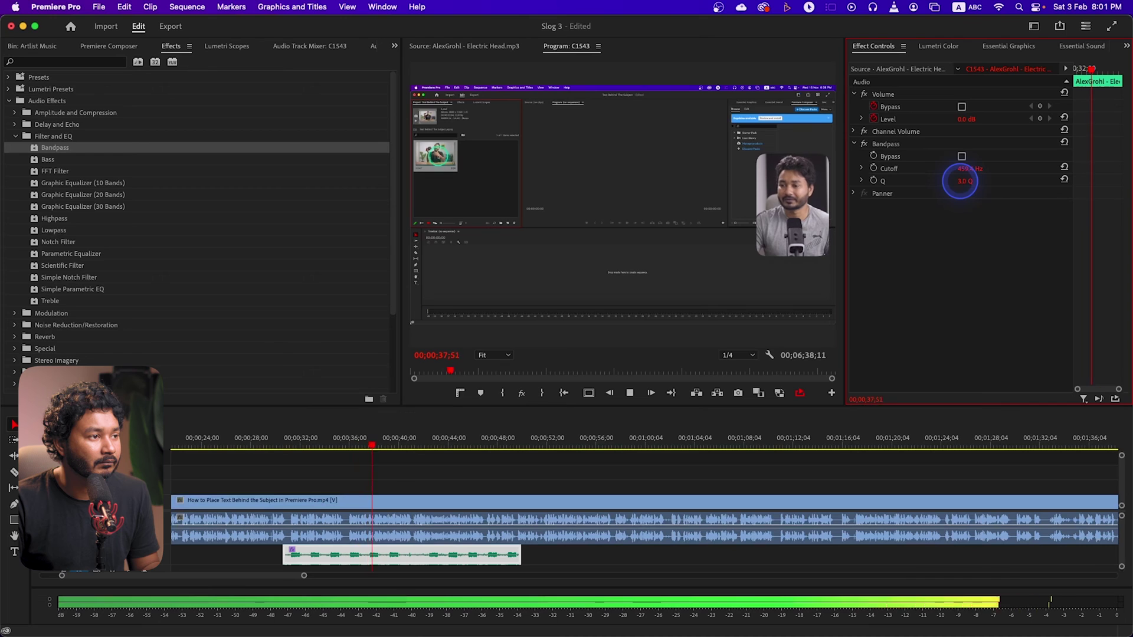
pyautogui.click(984, 172)
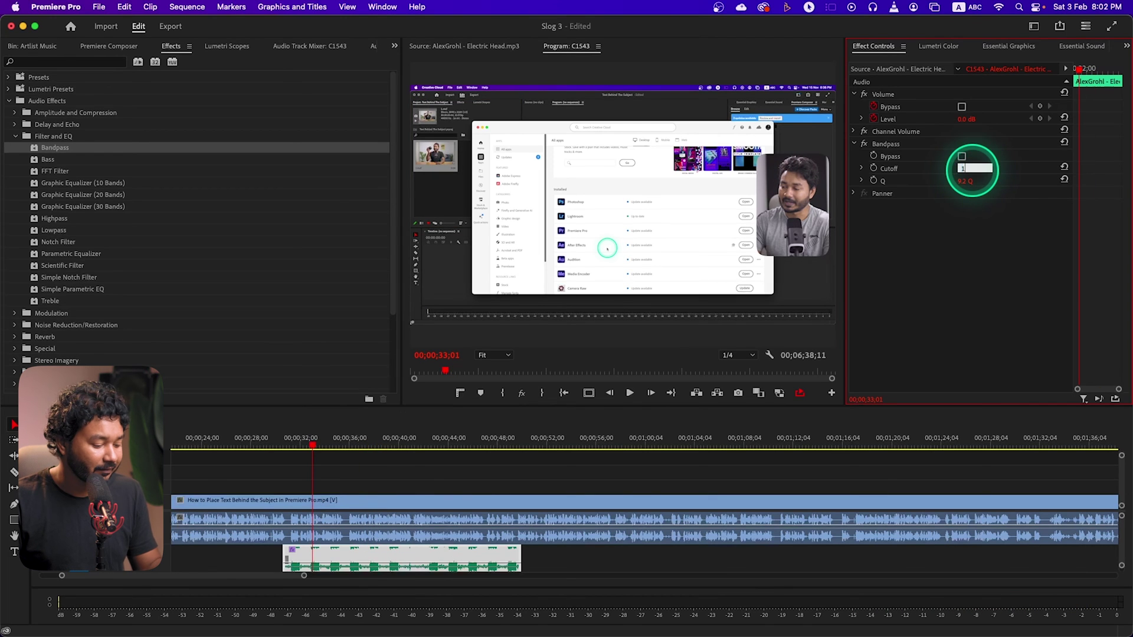
pyautogui.click(1029, 295)
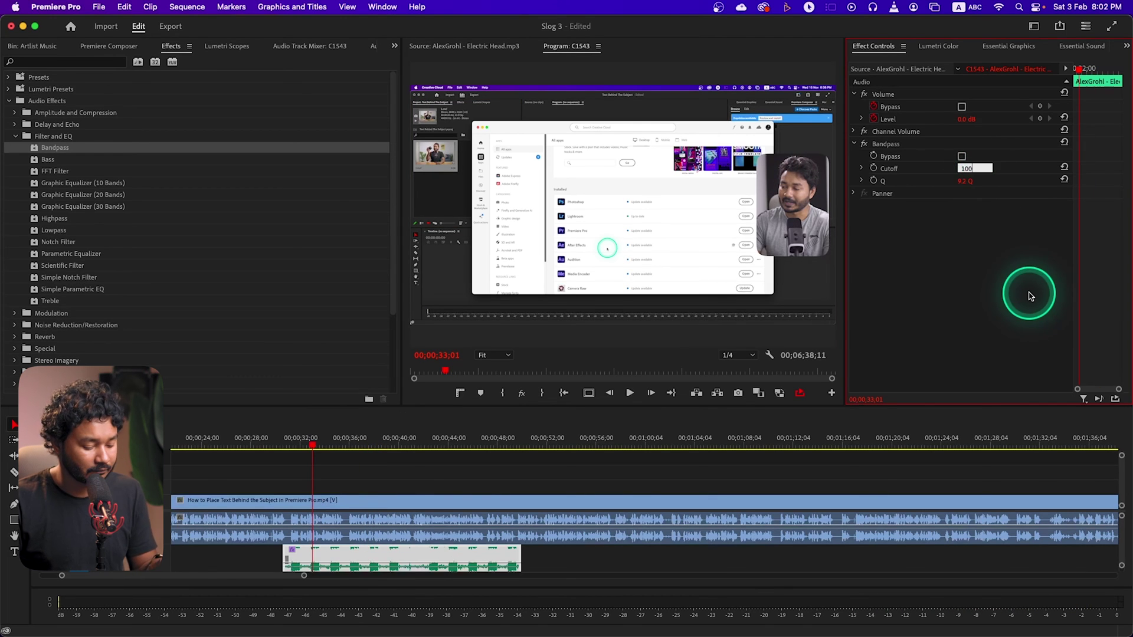
pyautogui.click(286, 446)
pyautogui.press('space')
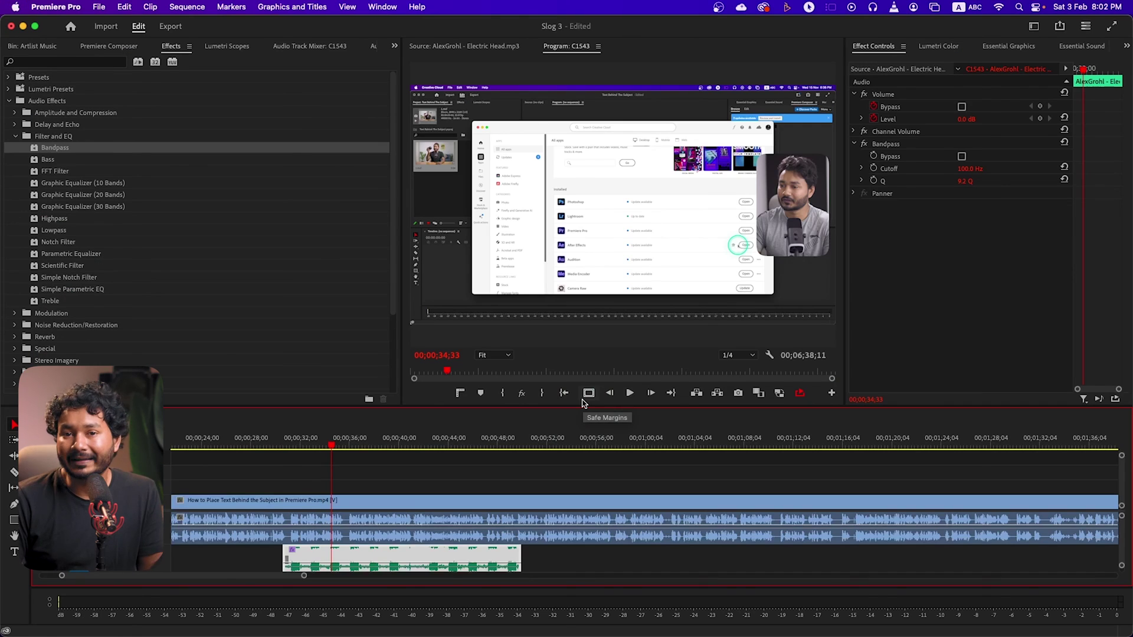
# Step: Apply Bandpass to the interview audio and raise Cutoff from 1000 to 1495 Hz during playback
pyautogui.click(585, 429)
pyautogui.moveTo(586, 429); pyautogui.dragTo(588, 429)
pyautogui.click(25, 295)
pyautogui.moveTo(577, 487); pyautogui.dragTo(622, 533)
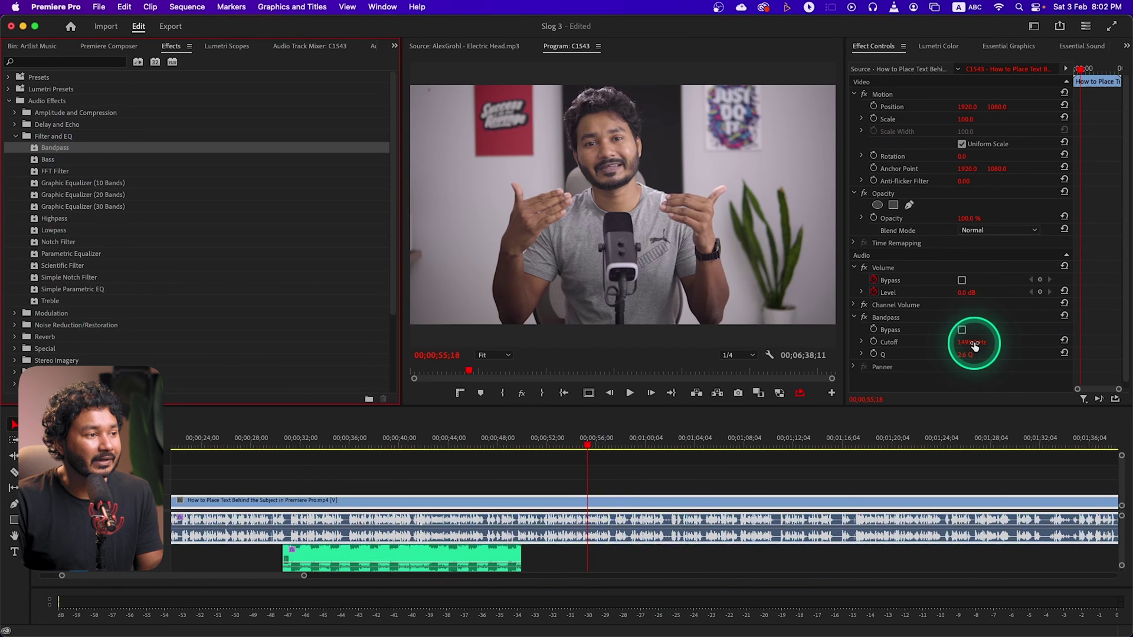
pyautogui.press('space')
pyautogui.moveTo(967, 346); pyautogui.dragTo(967, 354)
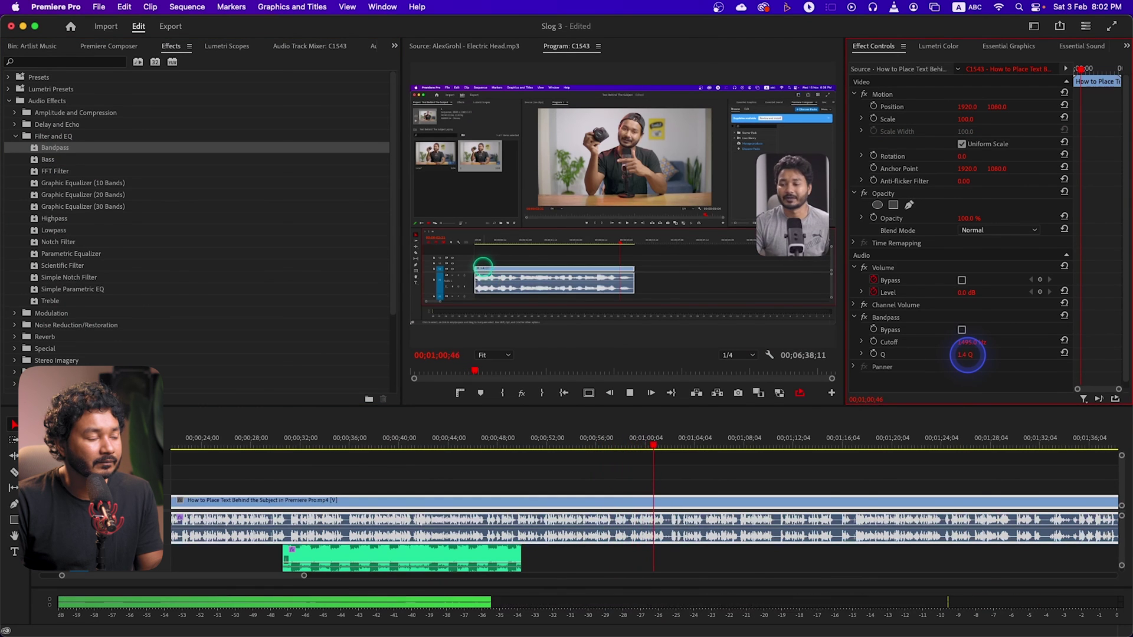